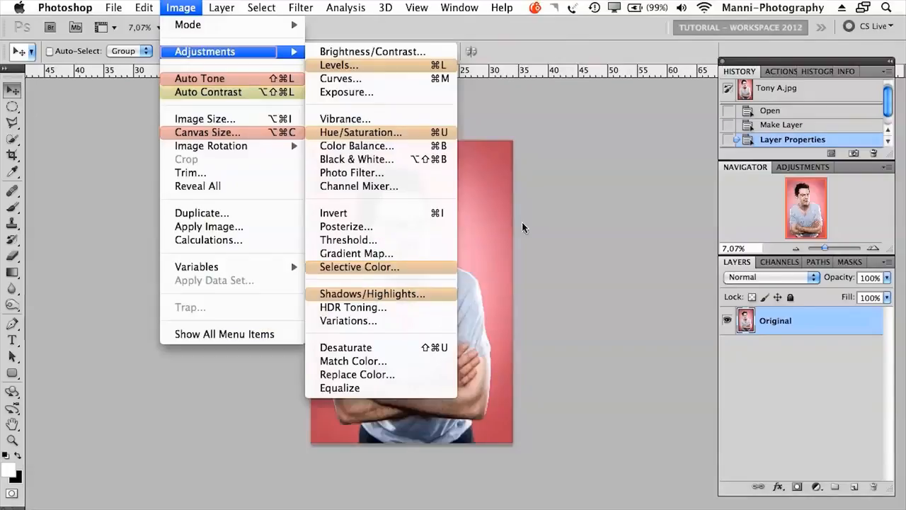
click(488, 184)
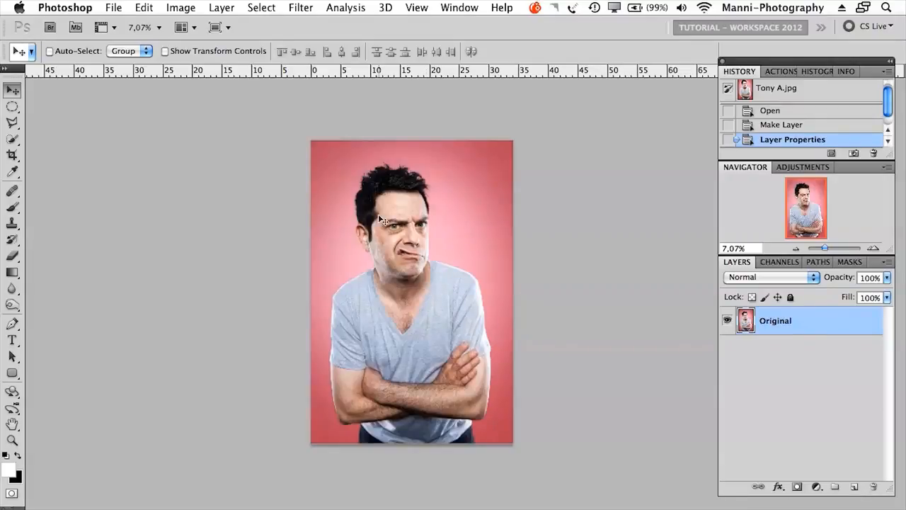
click(192, 5)
mouse_move(192, 53)
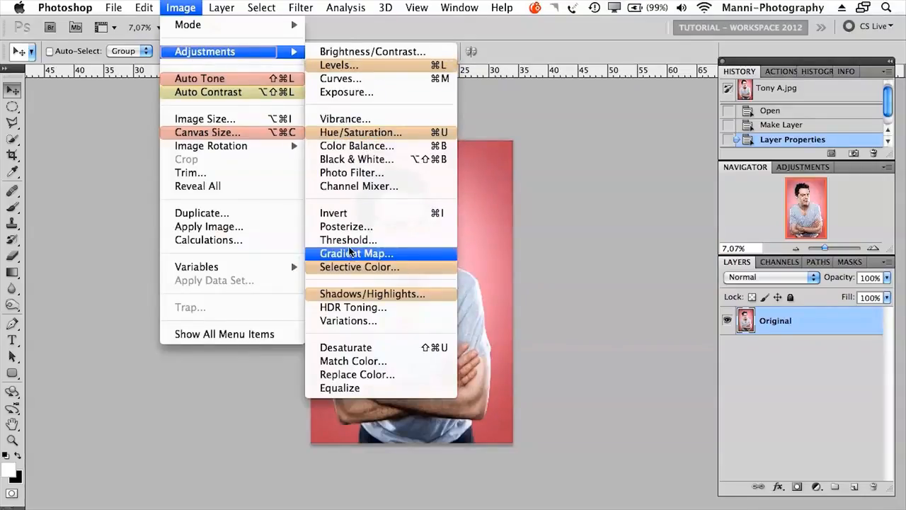
click(367, 269)
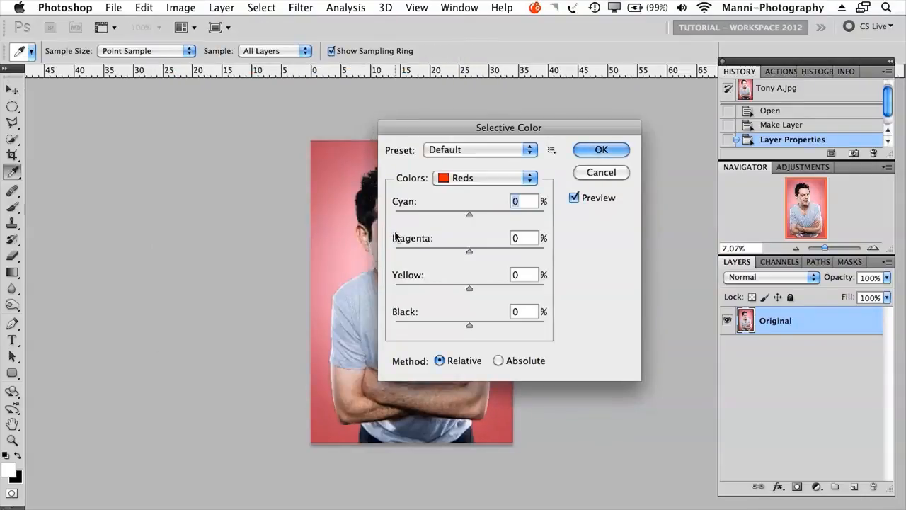
click(601, 173)
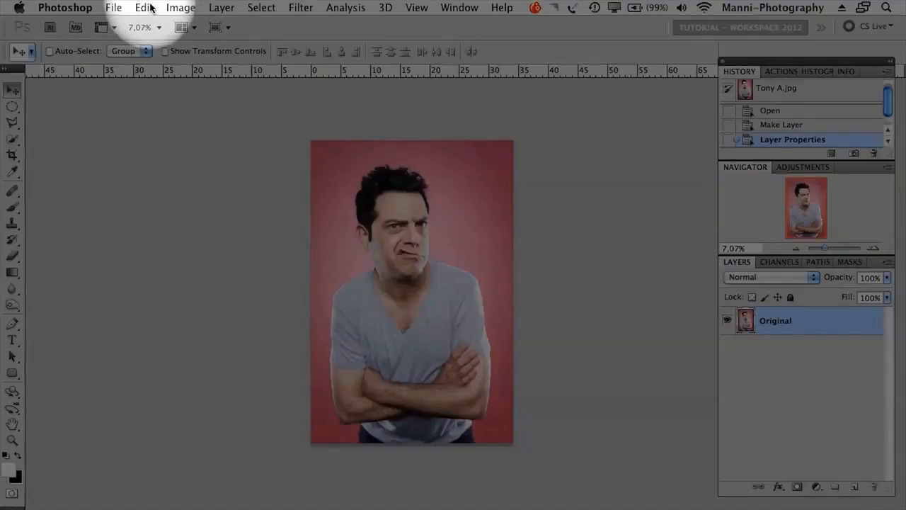
Open the menu customization settings and choose Application Menus as the set of commands to edit
click(144, 8)
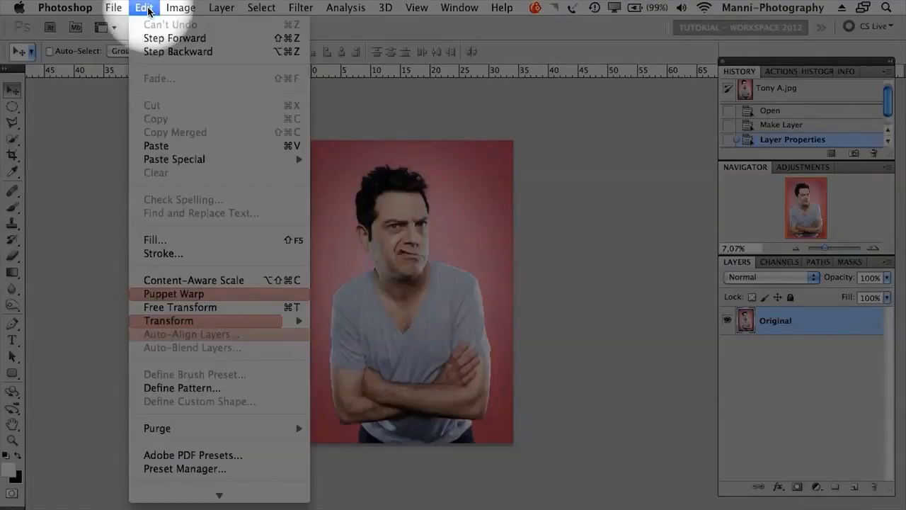
click(159, 494)
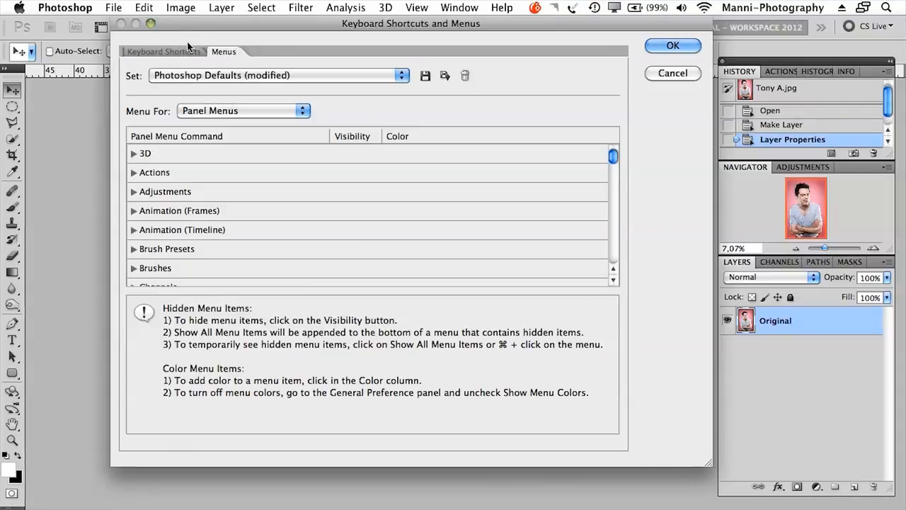
click(183, 51)
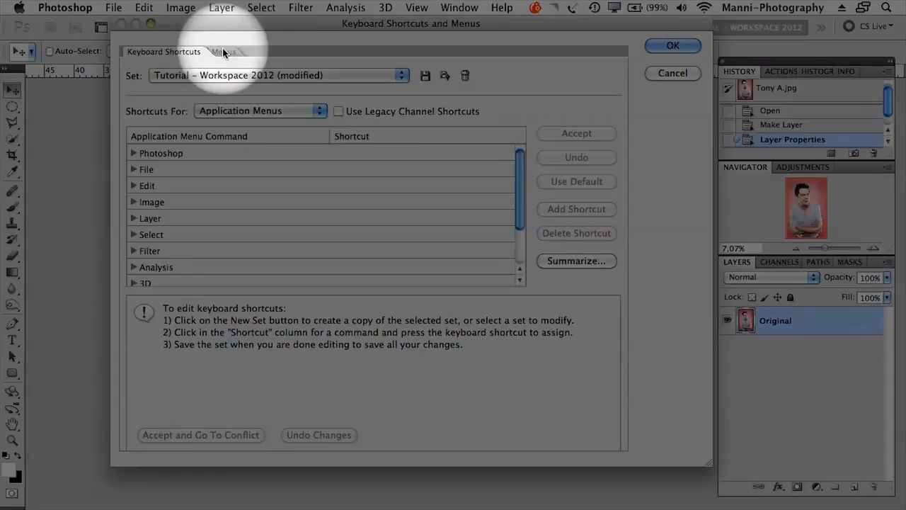
click(222, 52)
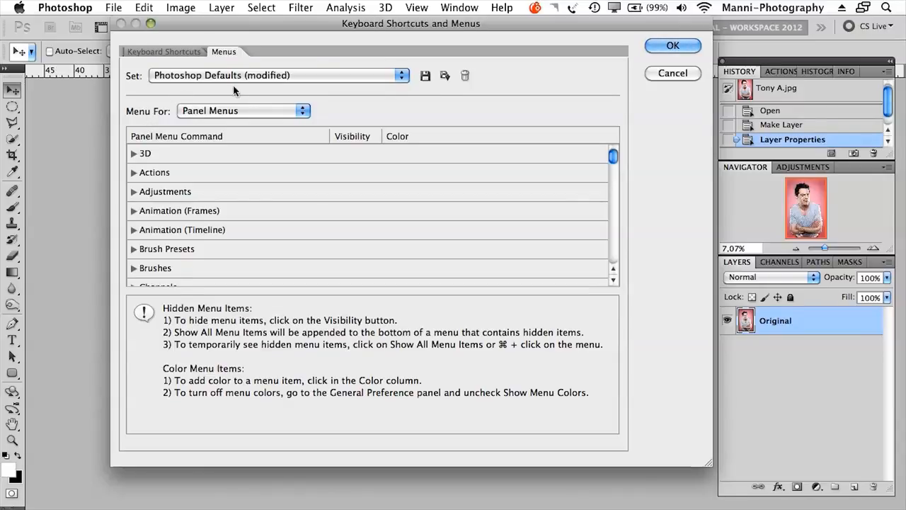
click(233, 111)
click(232, 111)
click(230, 111)
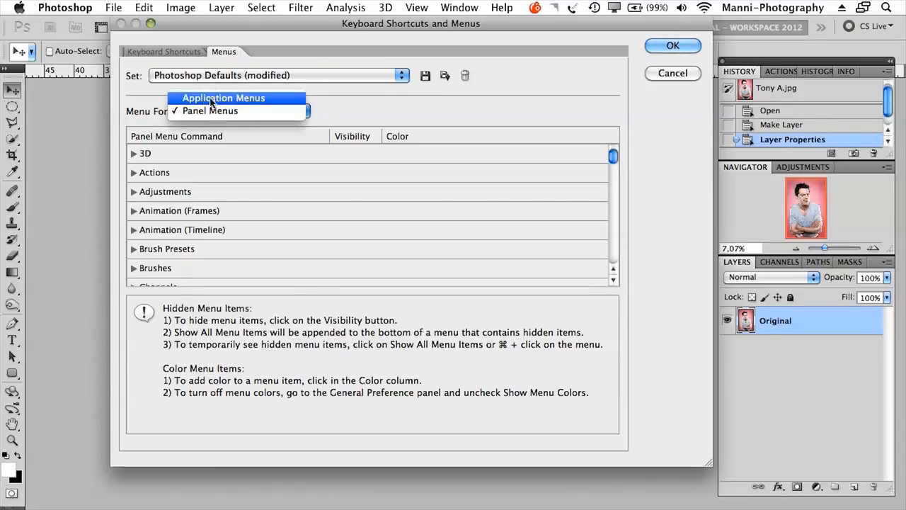
click(216, 104)
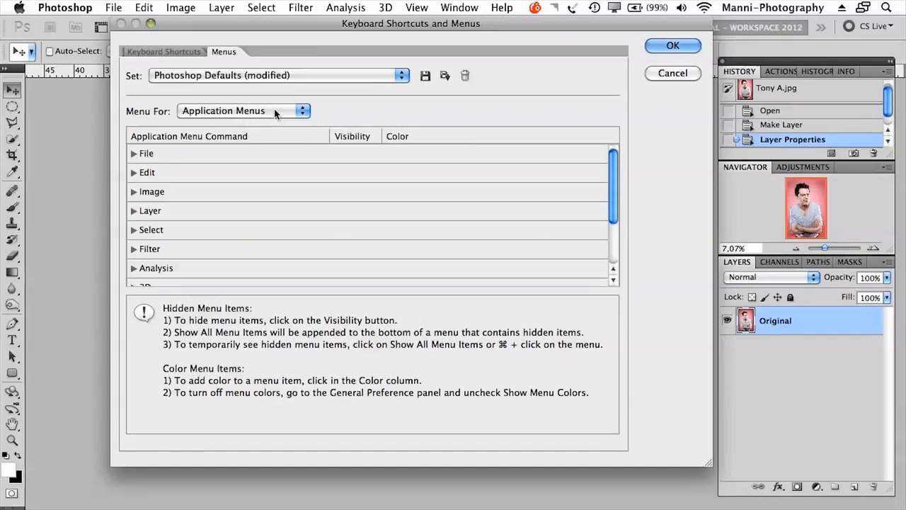
click(233, 111)
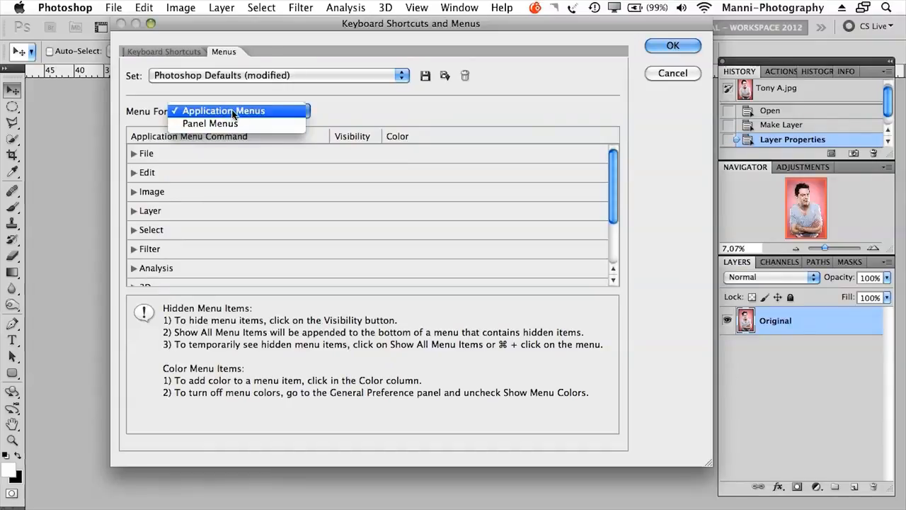
click(233, 113)
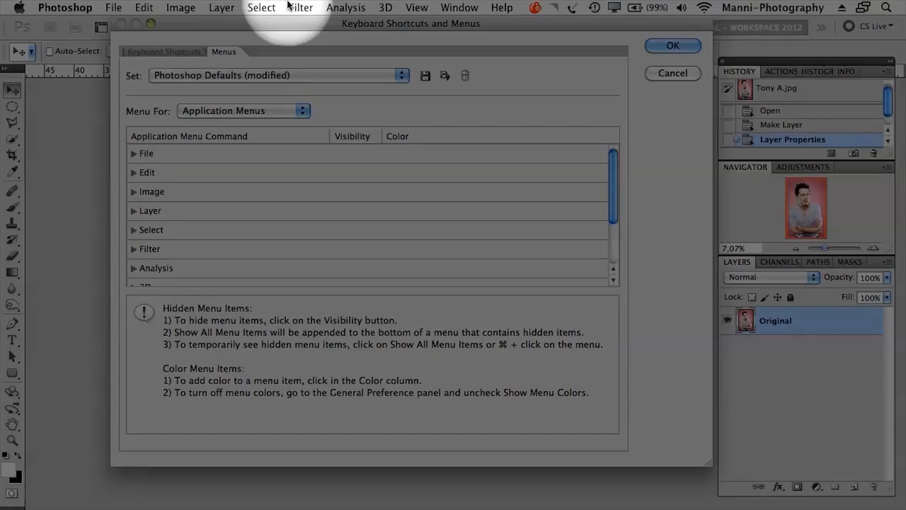
Expand the Filter commands in the Application Menus list as far as the Filter Gallery entry
click(301, 7)
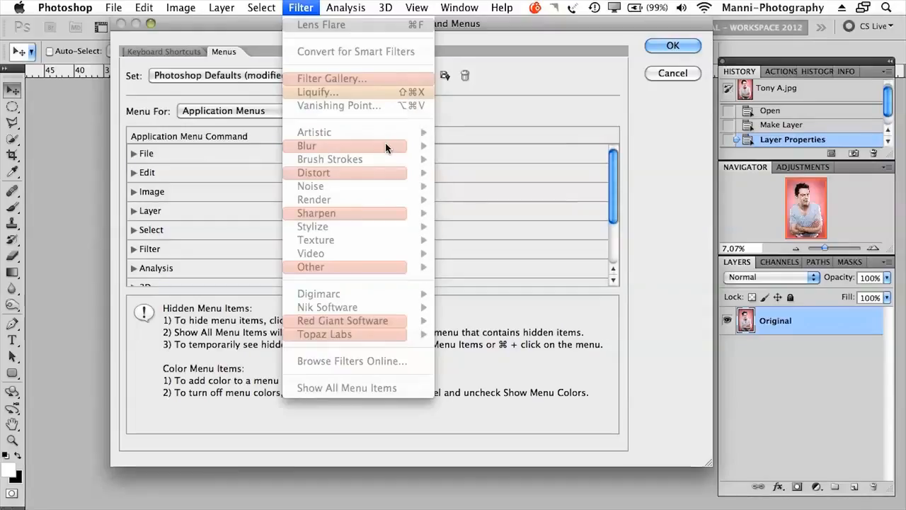
click(530, 99)
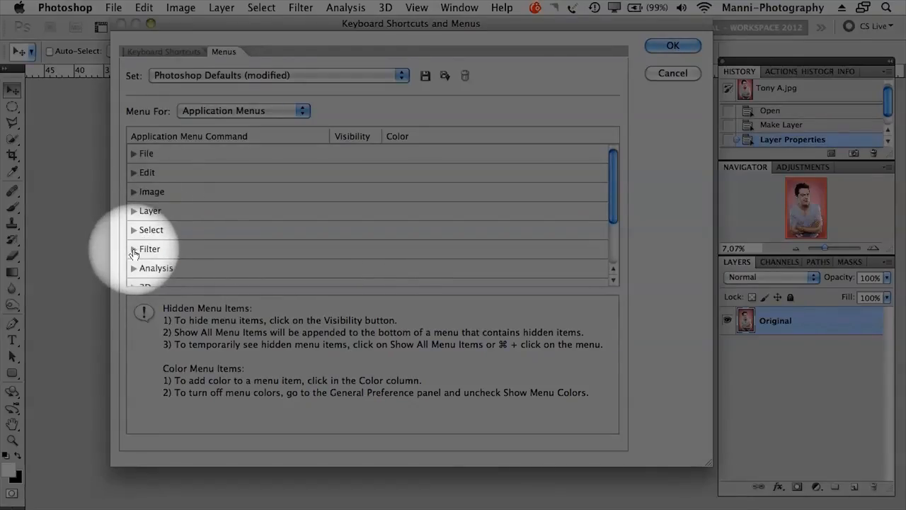
click(133, 251)
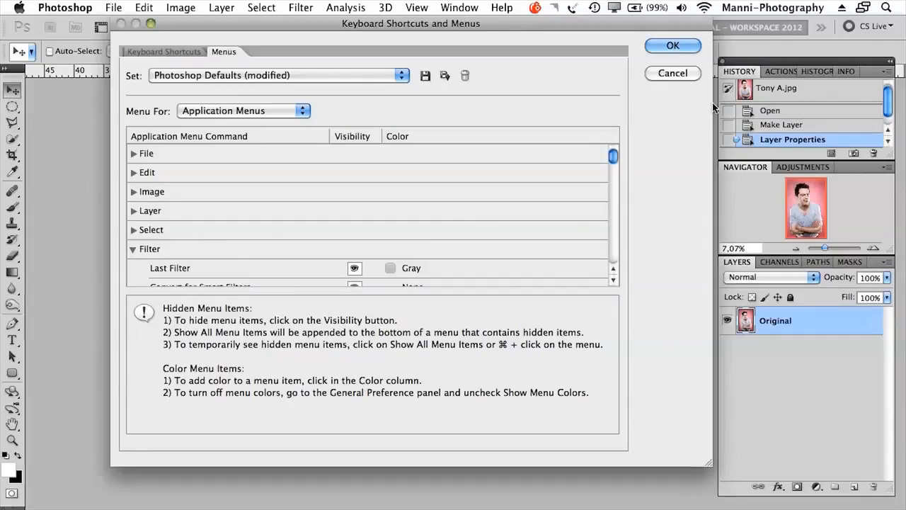
drag(614, 156, 615, 163)
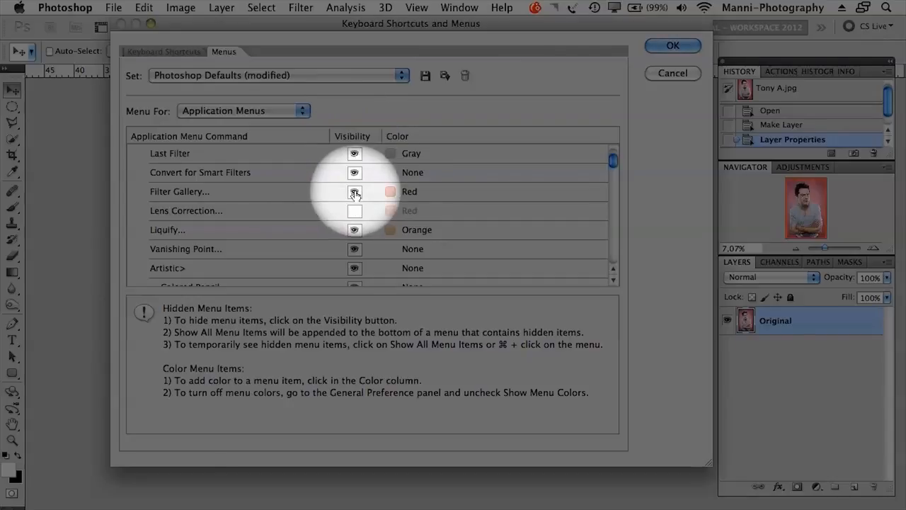
Try hiding the Filter Gallery command, check the Filter menu, and restore the command's visibility
click(354, 196)
click(354, 194)
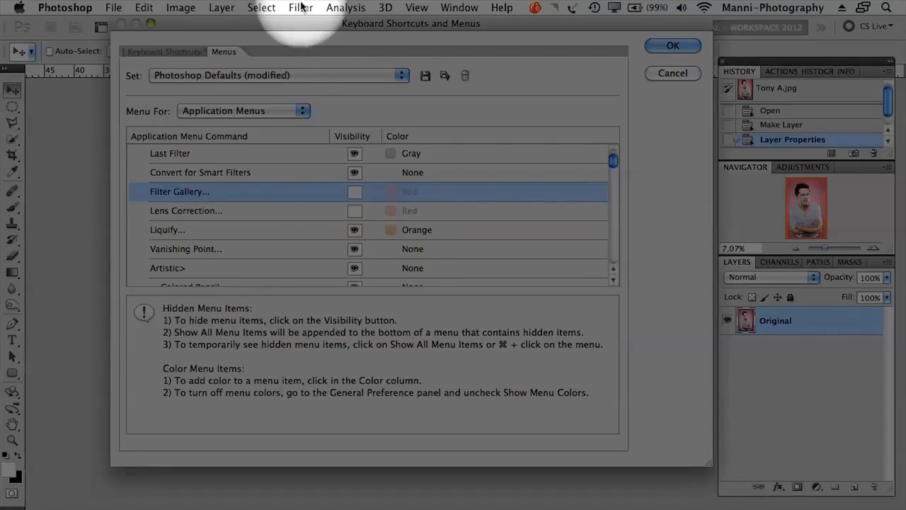
click(302, 7)
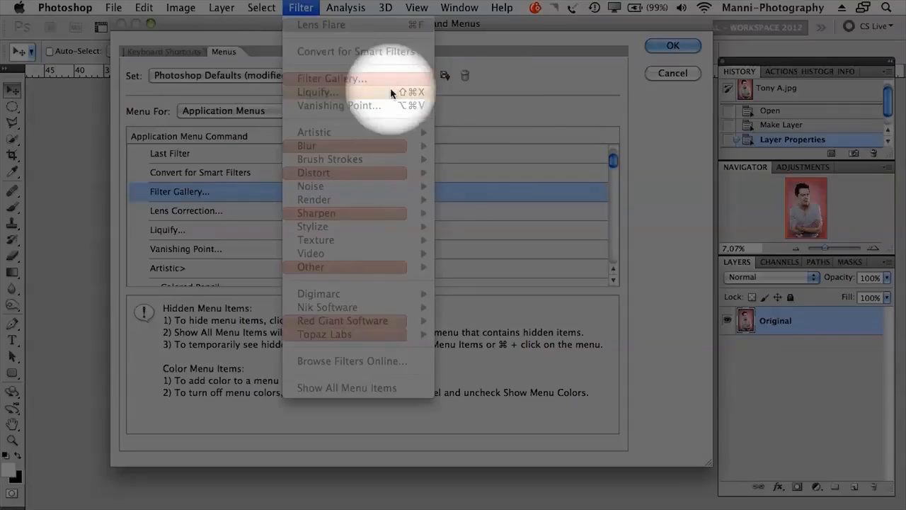
click(511, 101)
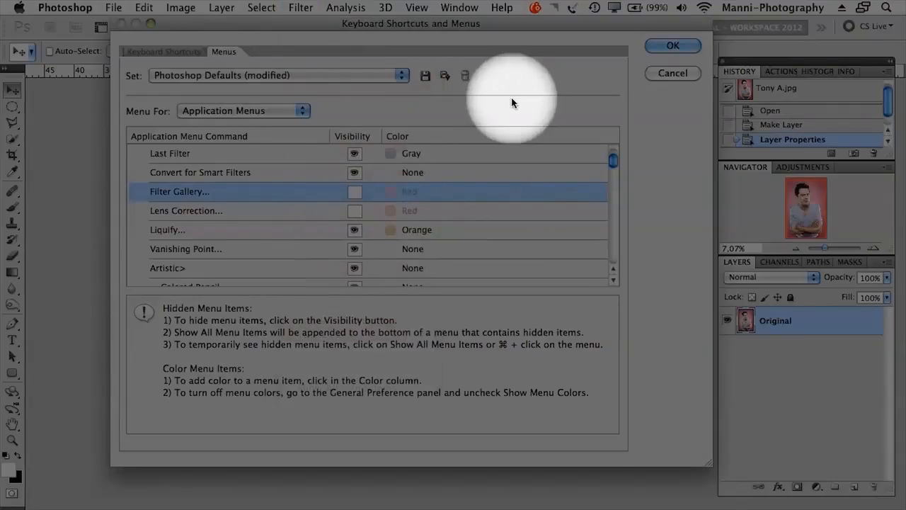
click(354, 191)
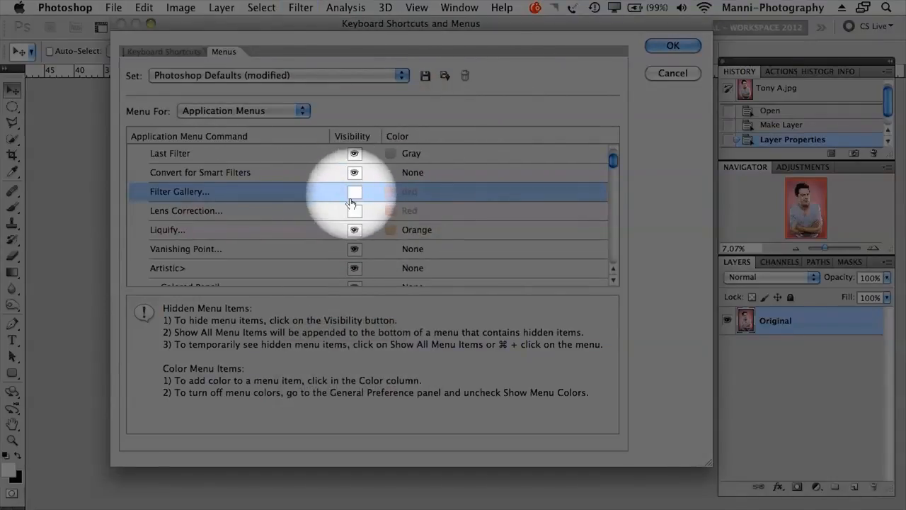
Set the menu color of the Filter Gallery command to Green
click(403, 191)
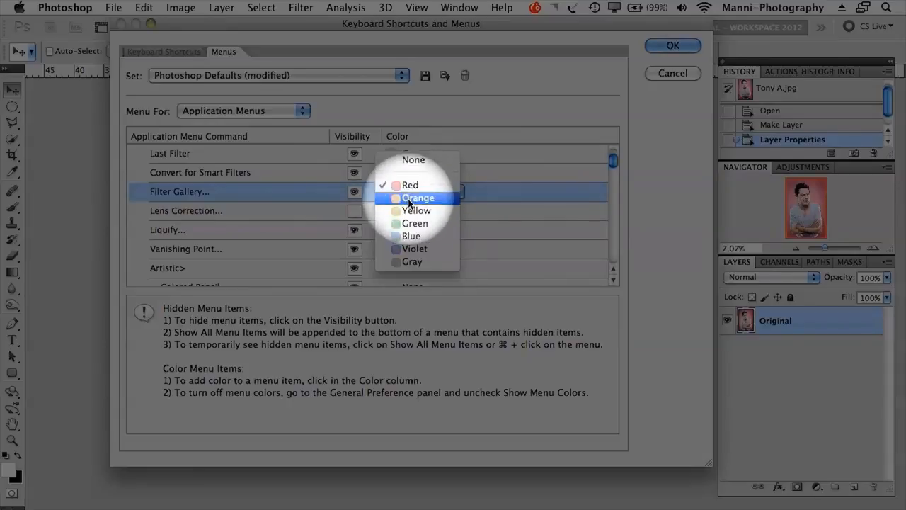
click(412, 223)
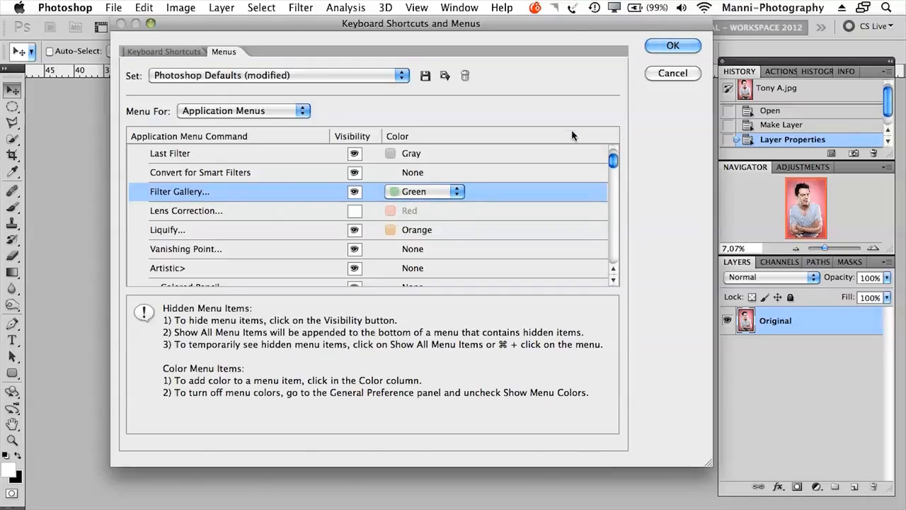
Set the menu color of the Blur submenu to Orange and that of its Gaussian Blur command to Blue
scroll(613, 169, down, 5)
scroll(613, 170, up, 3)
scroll(613, 169, down, 2)
drag(613, 170, 613, 174)
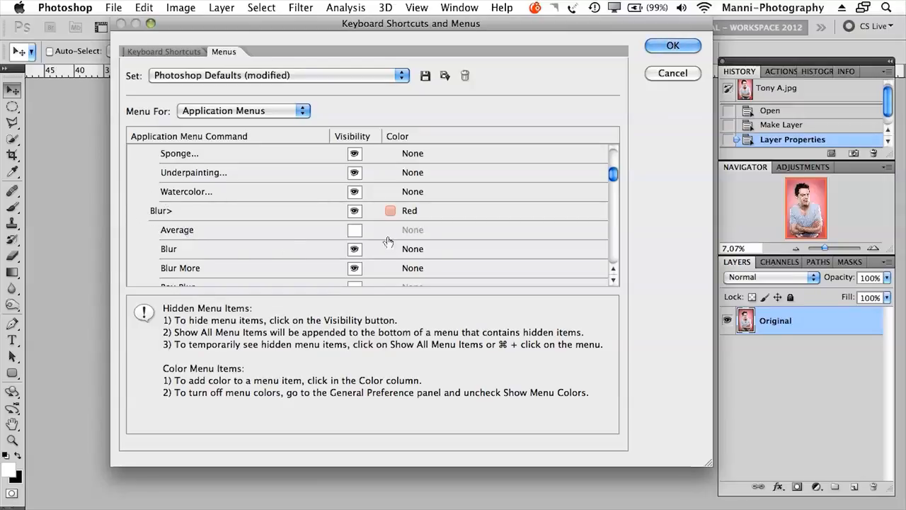
click(354, 212)
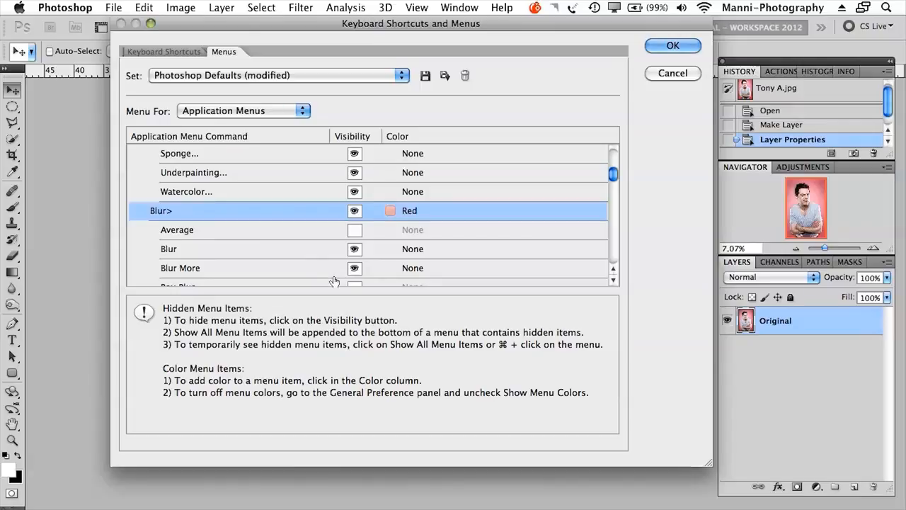
drag(614, 175, 616, 178)
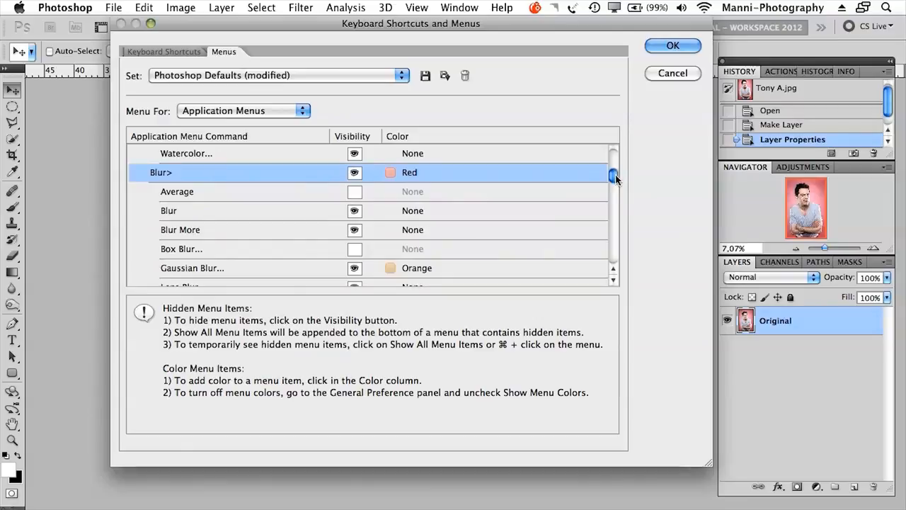
click(408, 175)
click(433, 179)
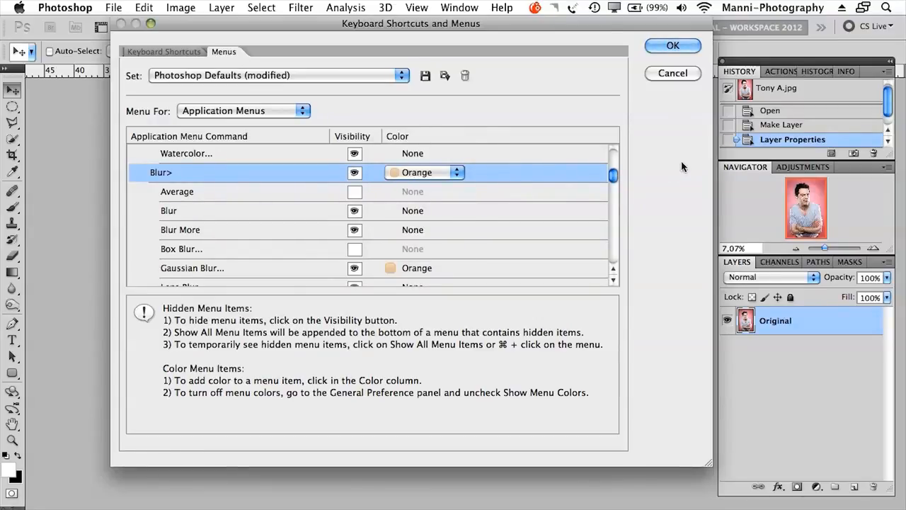
scroll(617, 177, down, 1)
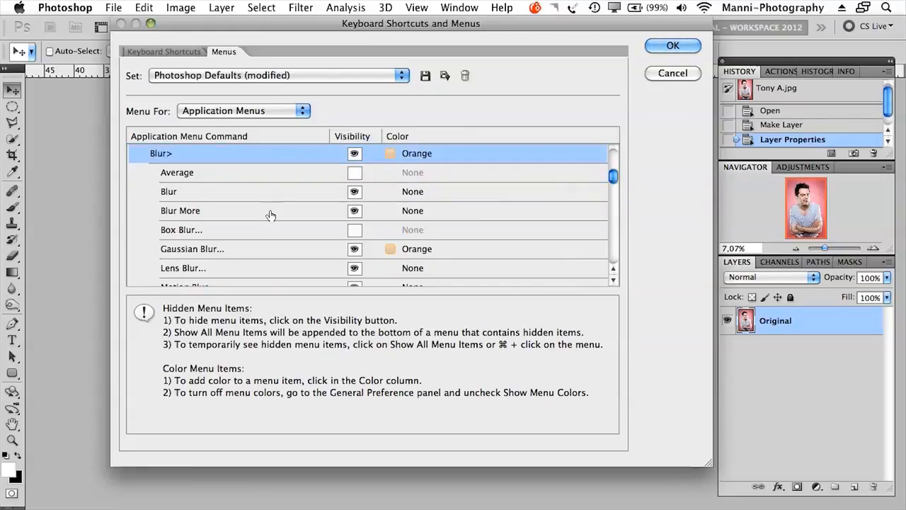
click(409, 257)
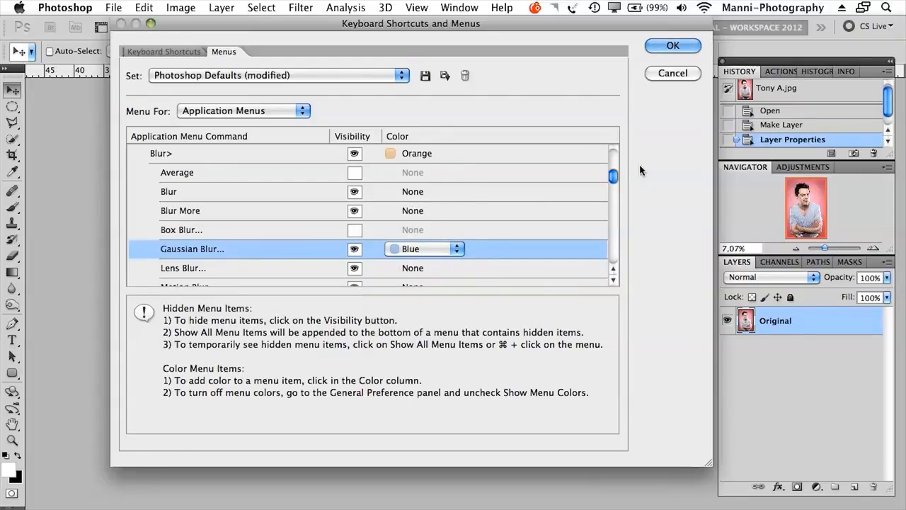
Turn on visibility for the Pixelate submenu and apply the menu customizations
drag(614, 178, 613, 203)
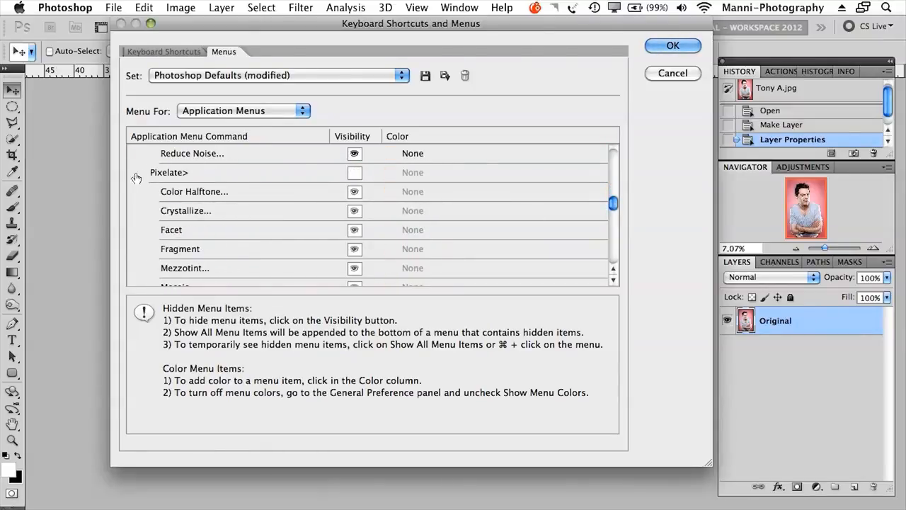
click(356, 175)
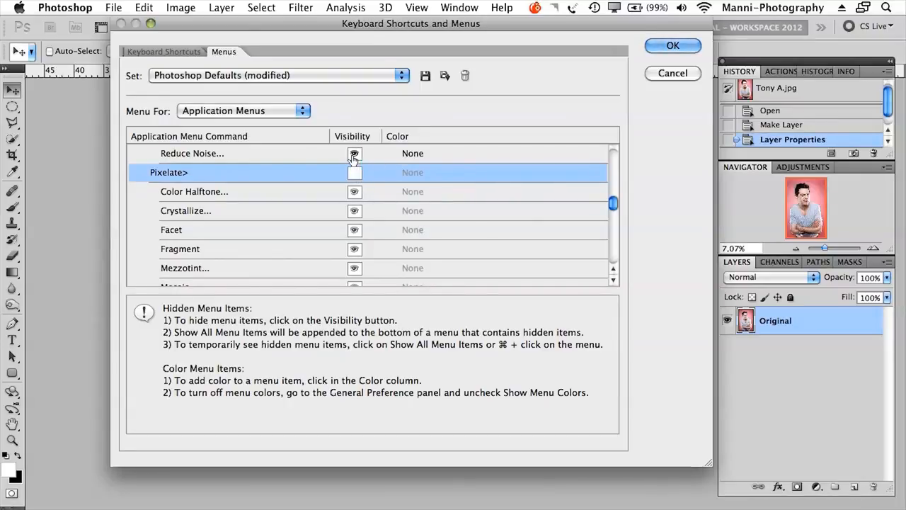
click(356, 174)
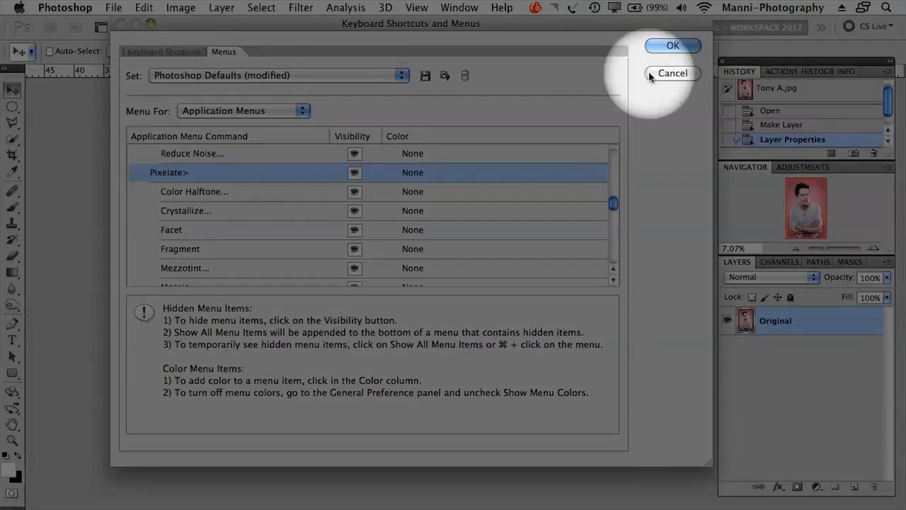
click(673, 48)
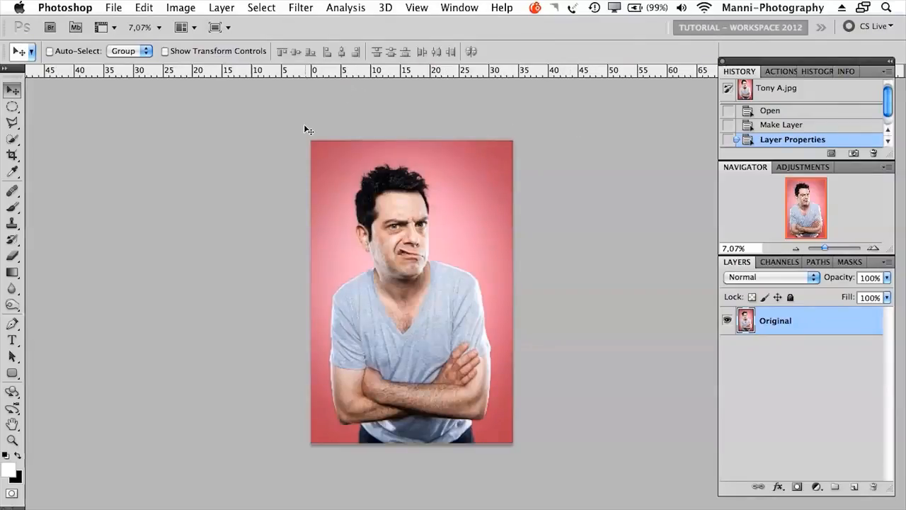
Examine the Filter menu and its Blur submenu for the customized colors and visible commands
click(299, 7)
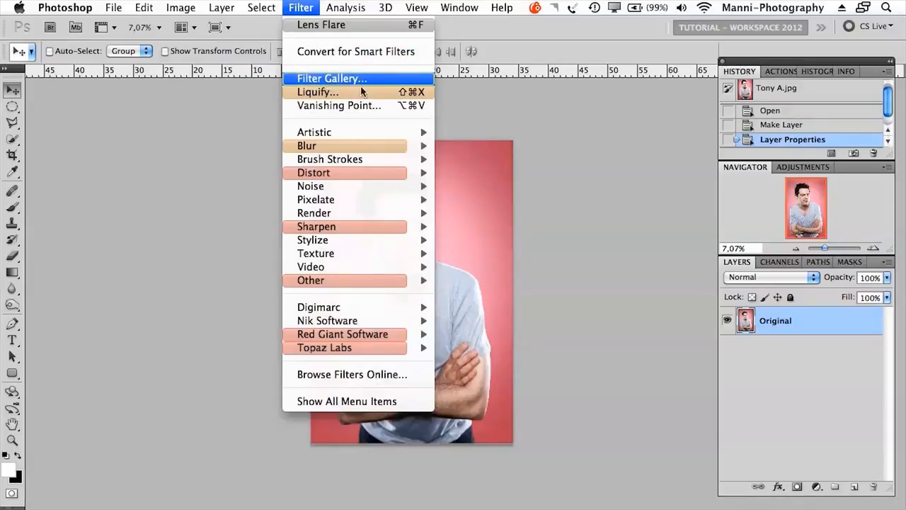
mouse_move(352, 145)
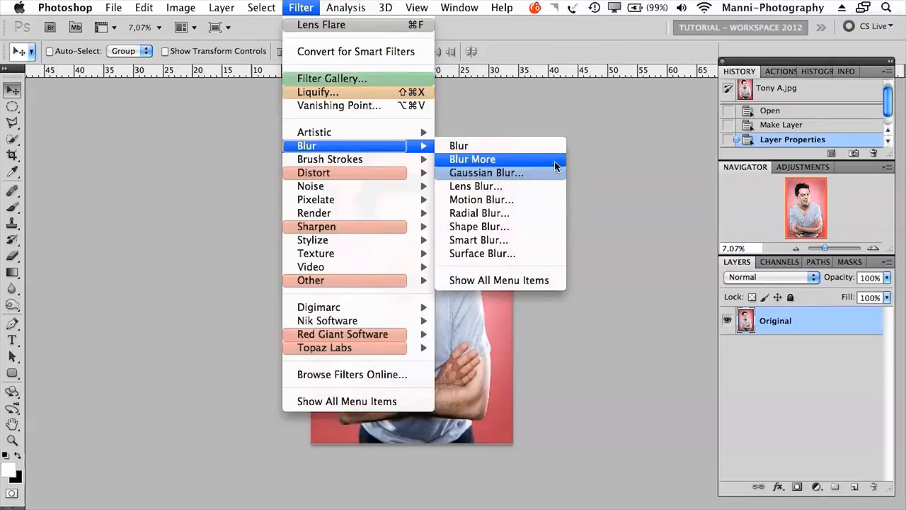
click(525, 115)
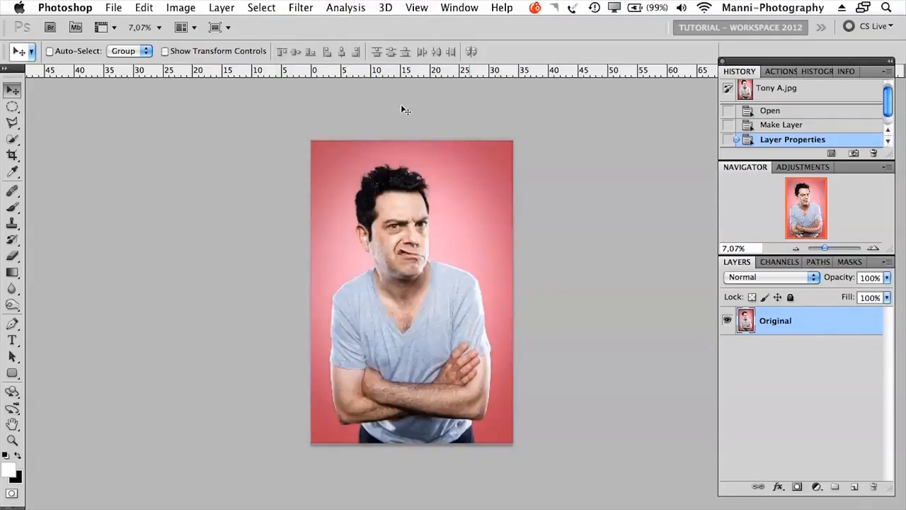
Review the Blur and Pixelate submenus of the Filter menu for the applied colors and visibility
click(301, 7)
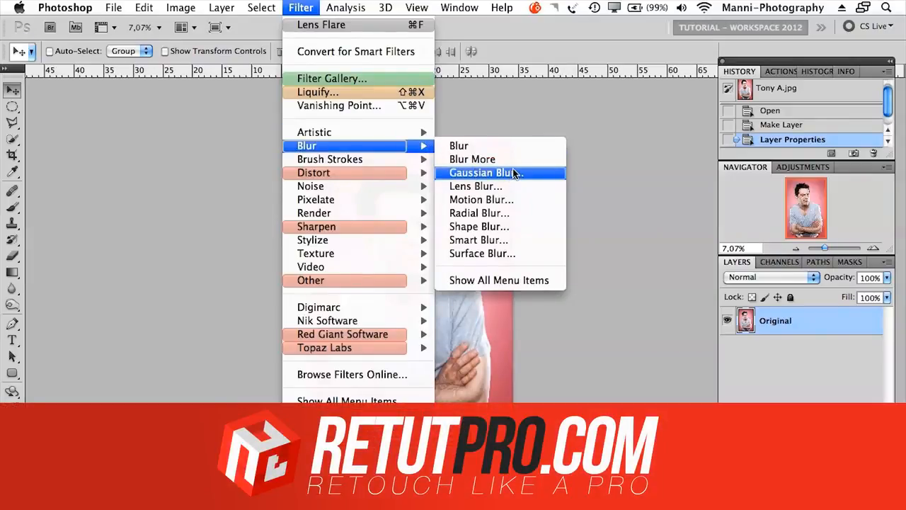
mouse_move(319, 202)
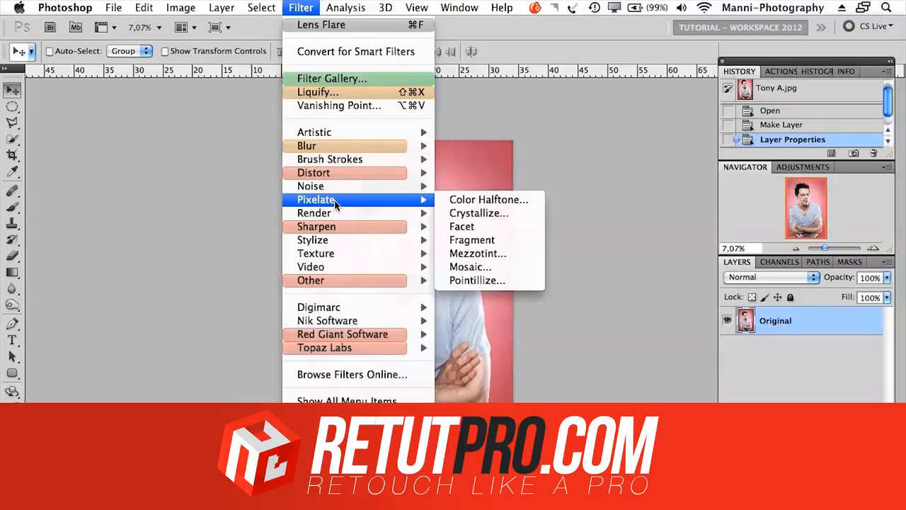
click(217, 136)
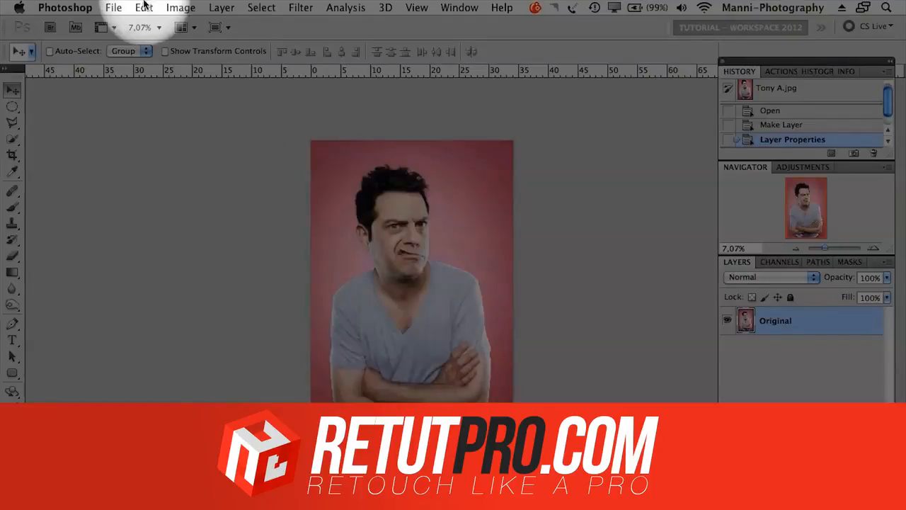
Turn off visibility for the Pixelate submenu in the Filter application menu and apply the customization
click(118, 6)
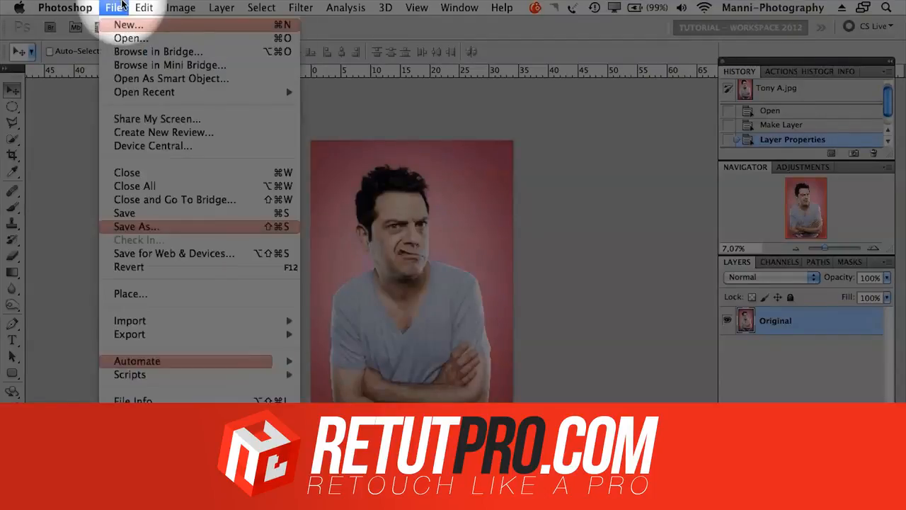
mouse_move(145, 8)
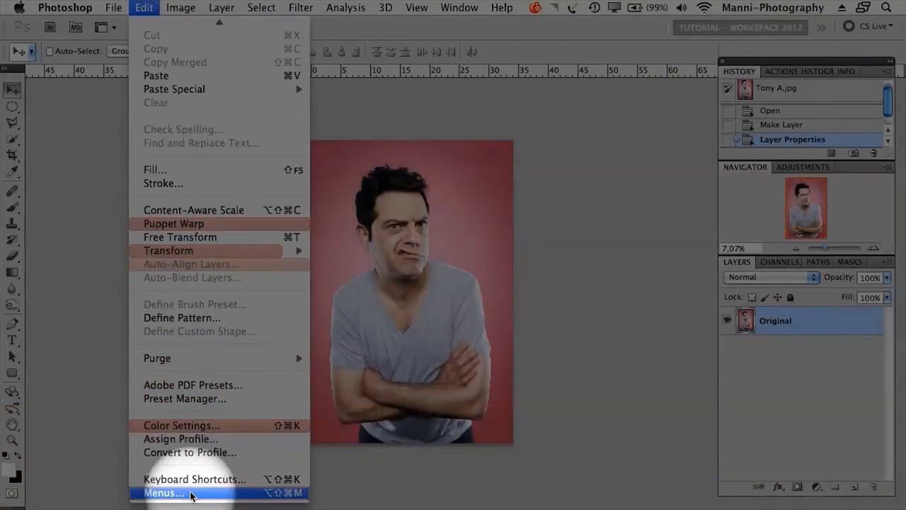
click(189, 493)
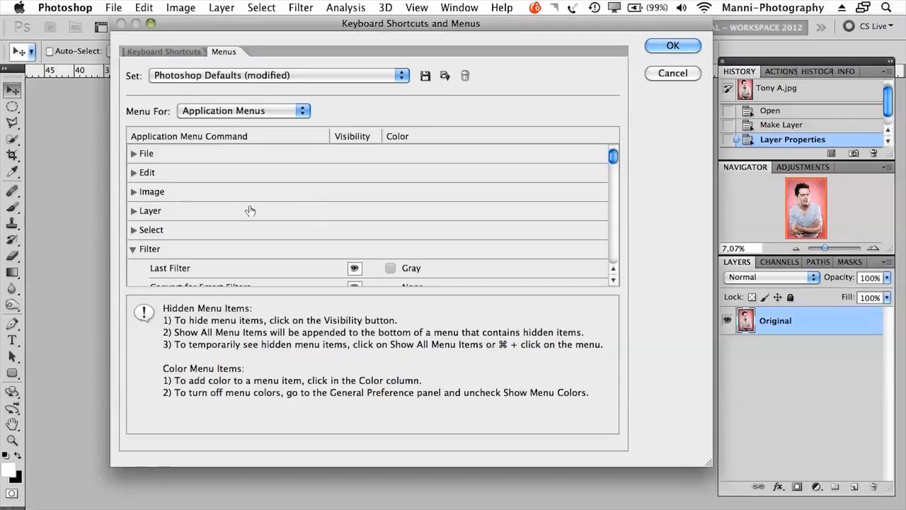
click(149, 250)
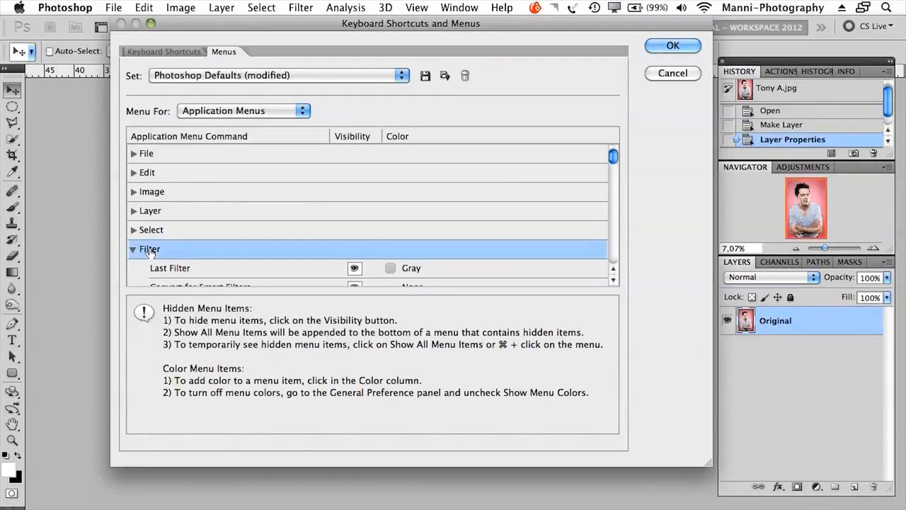
drag(612, 162, 613, 210)
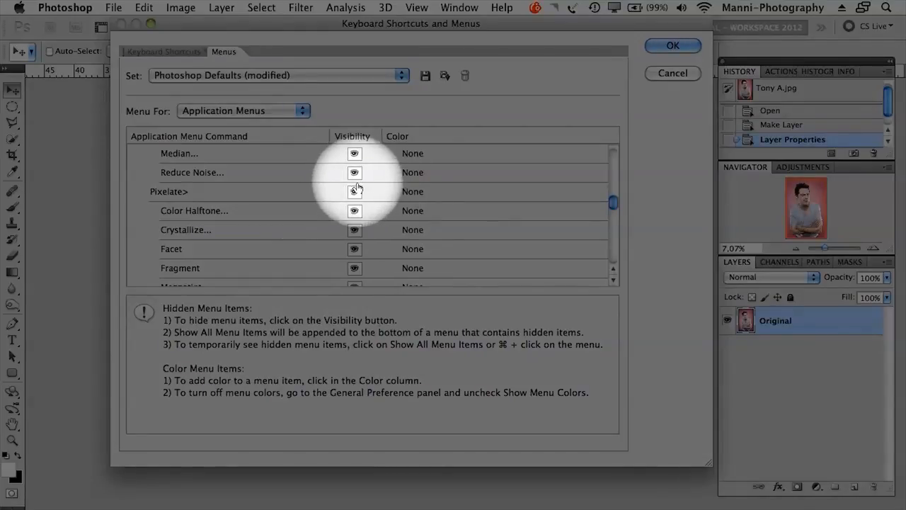
click(354, 192)
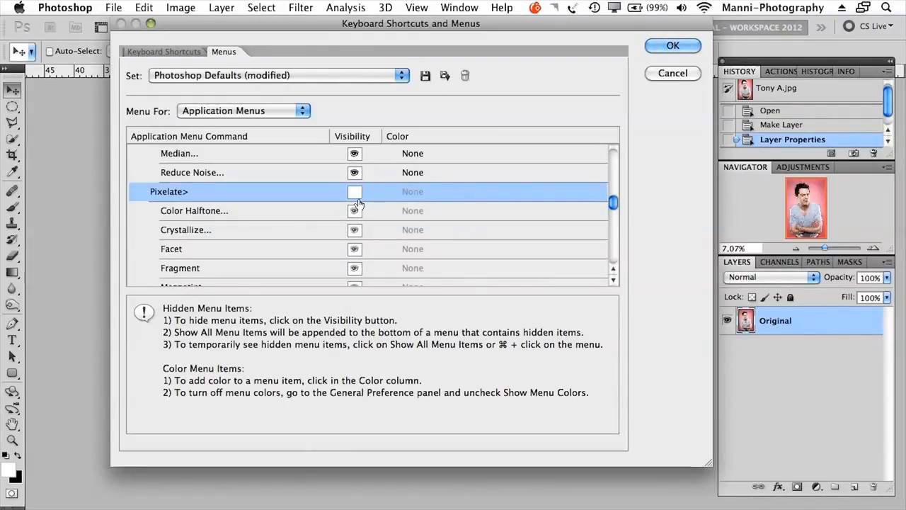
click(678, 46)
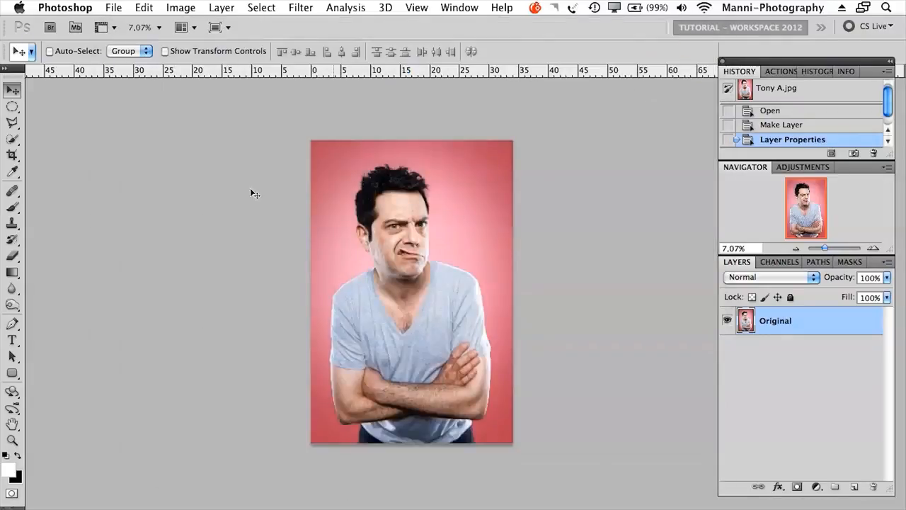
Check the Filter menu to verify whether the Pixelate submenu is still listed
click(306, 8)
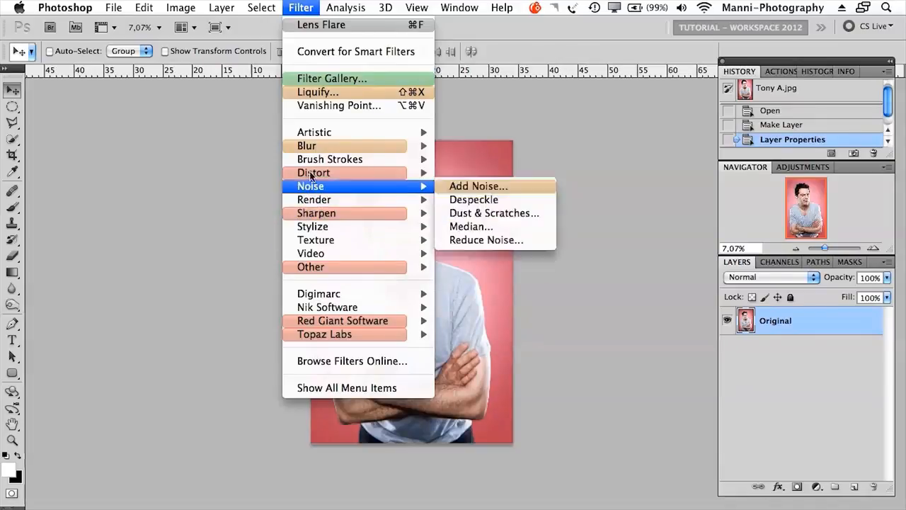
mouse_move(313, 172)
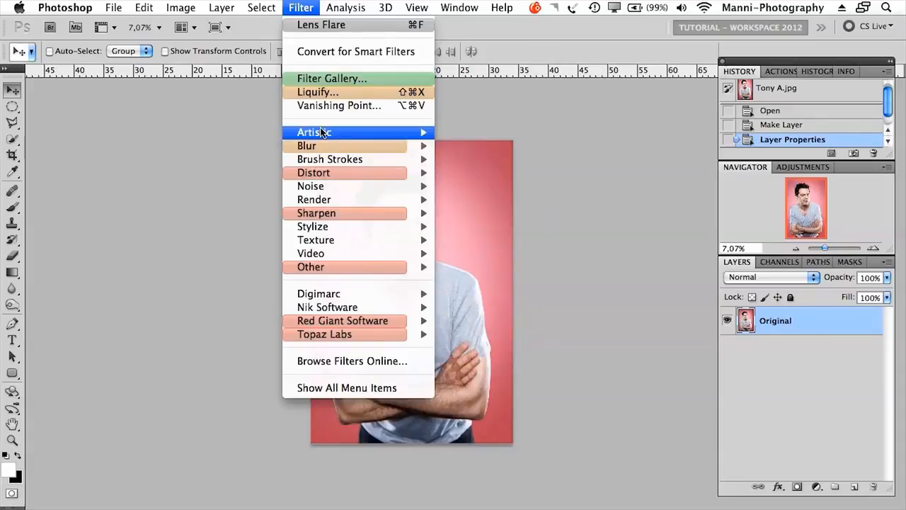
click(206, 177)
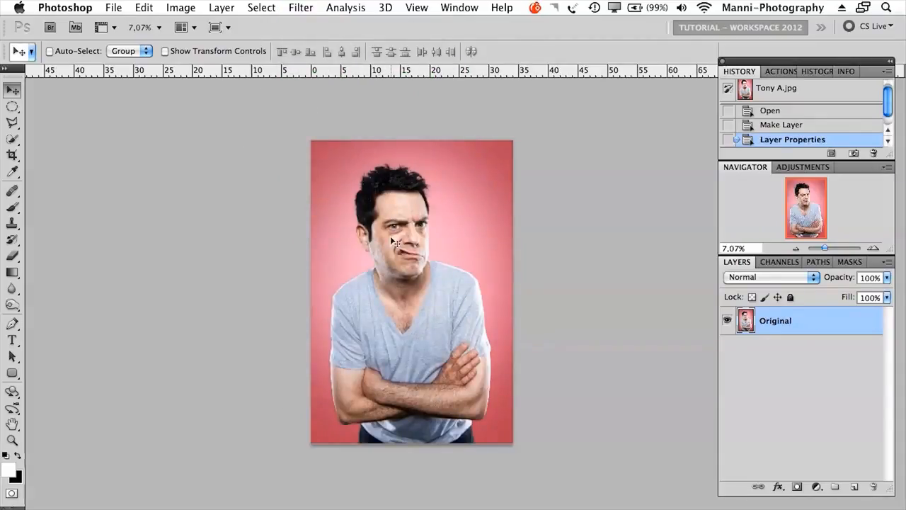
Inspect the Layers panel menu with the floating panel group over the photo, and return the group beside it
drag(722, 62, 371, 40)
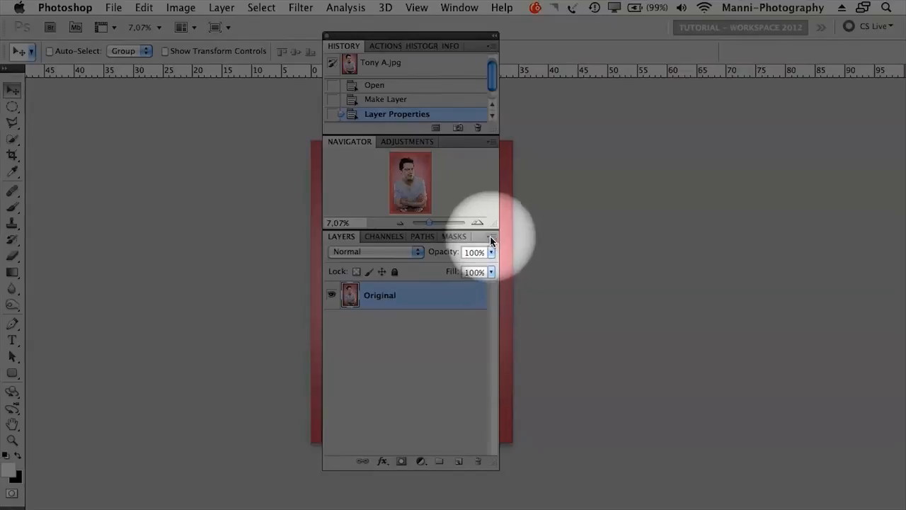
click(490, 237)
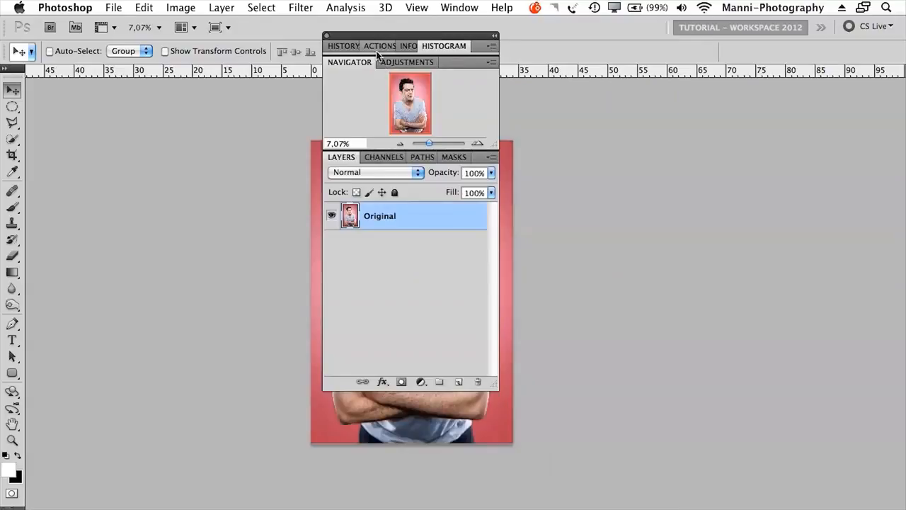
drag(377, 54, 770, 82)
Switch the menu customization to Panel Menus and set the color of the Layers panel's New Layer command to Orange
click(145, 7)
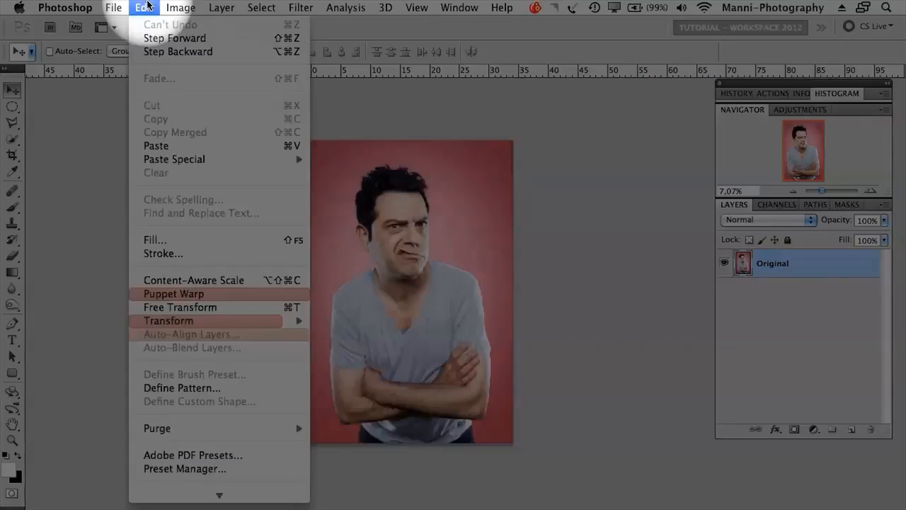
click(159, 493)
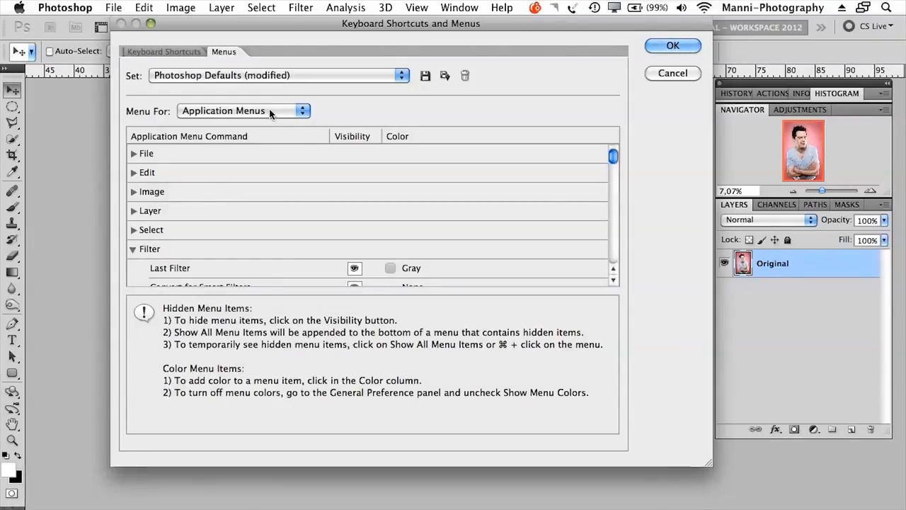
click(270, 114)
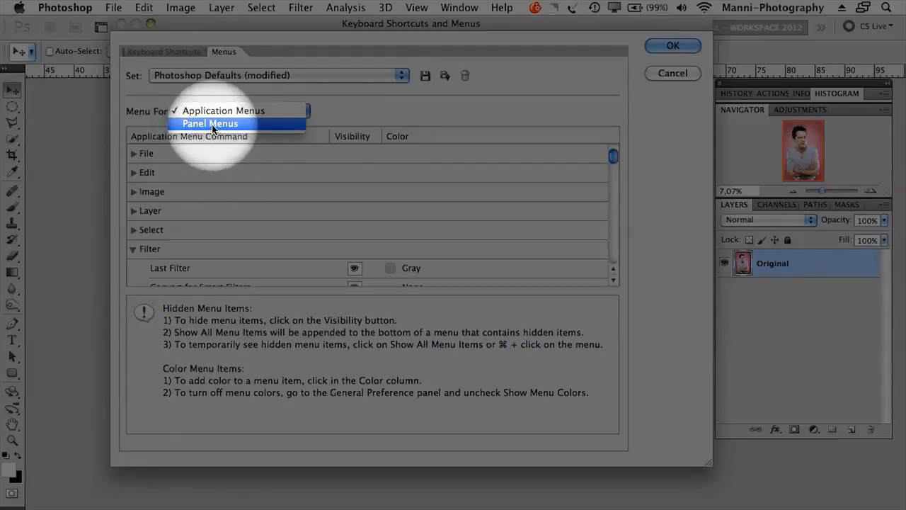
click(210, 124)
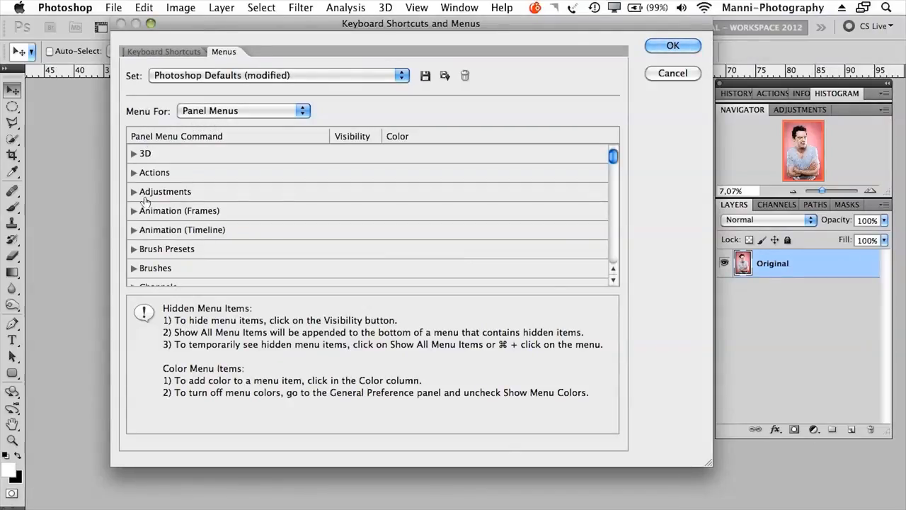
drag(613, 156, 610, 185)
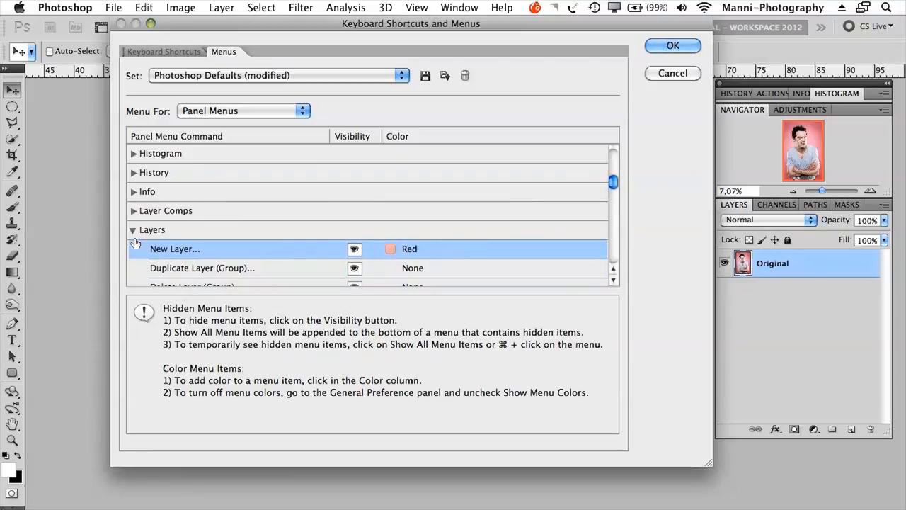
drag(611, 180, 613, 193)
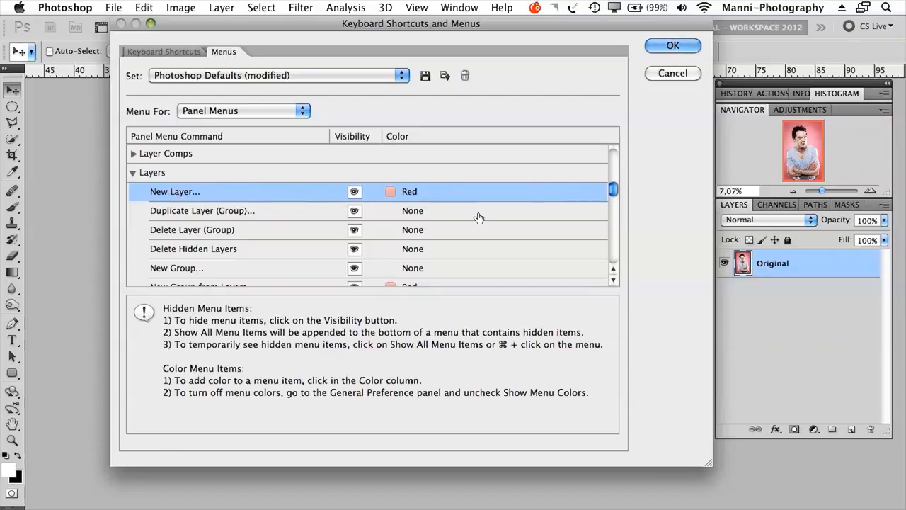
click(419, 193)
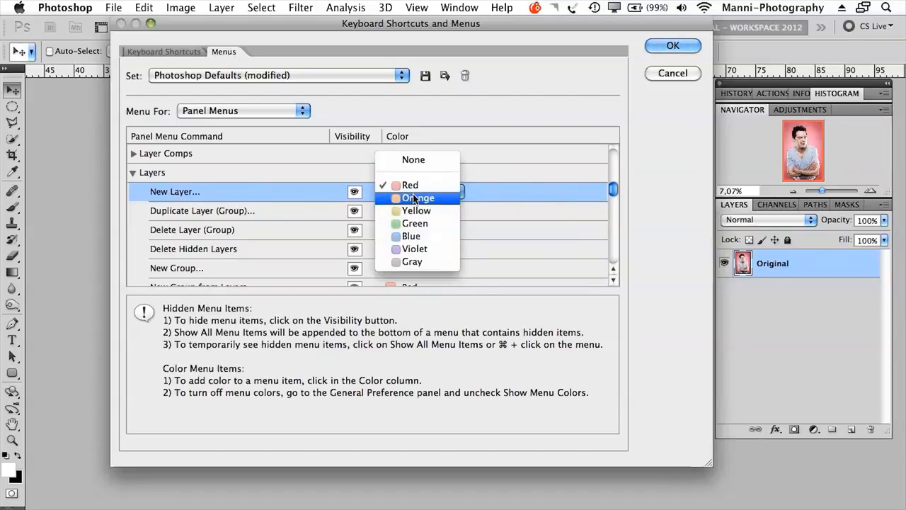
click(418, 199)
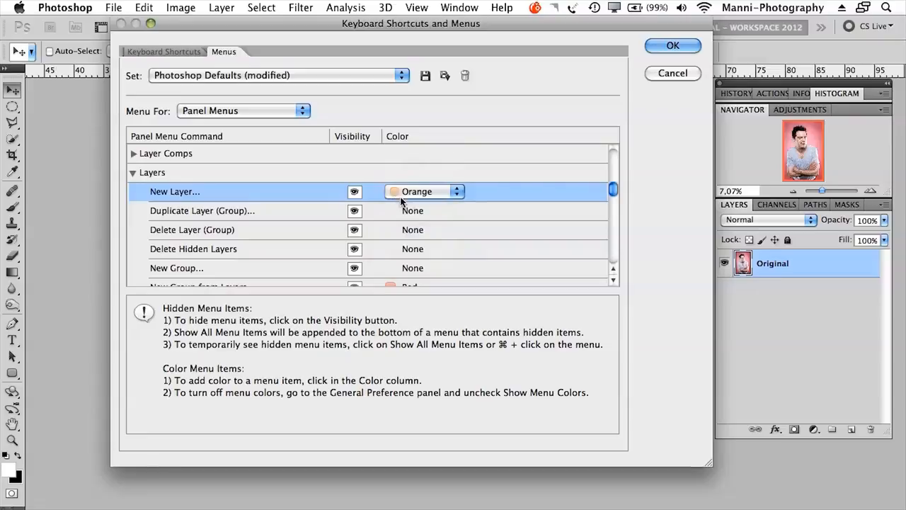
Set the color of the Layers panel's Convert to Smart Object command to Green and apply the menu customizations
scroll(613, 190, down, 2)
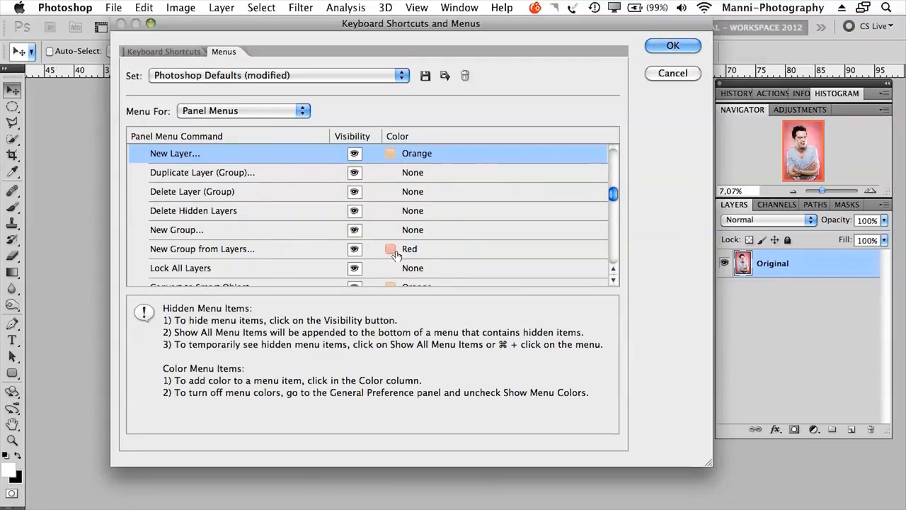
scroll(613, 198, down, 1)
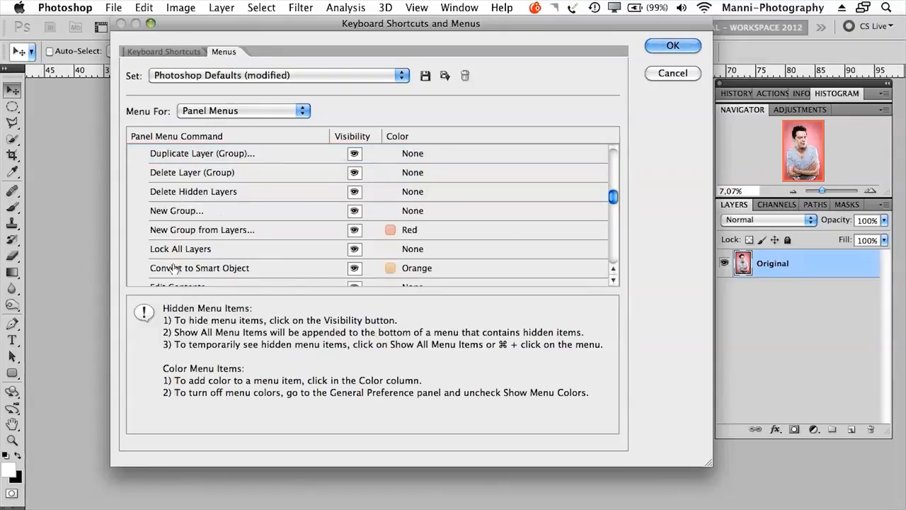
click(401, 273)
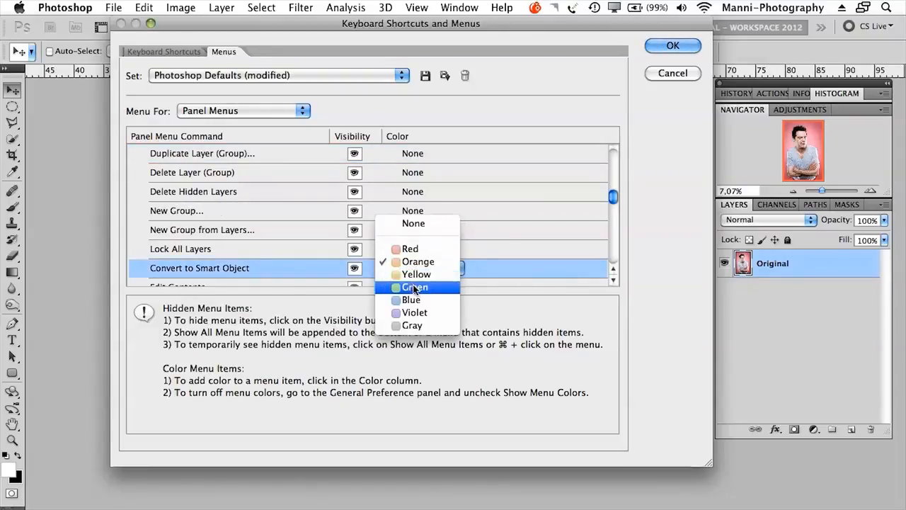
click(416, 289)
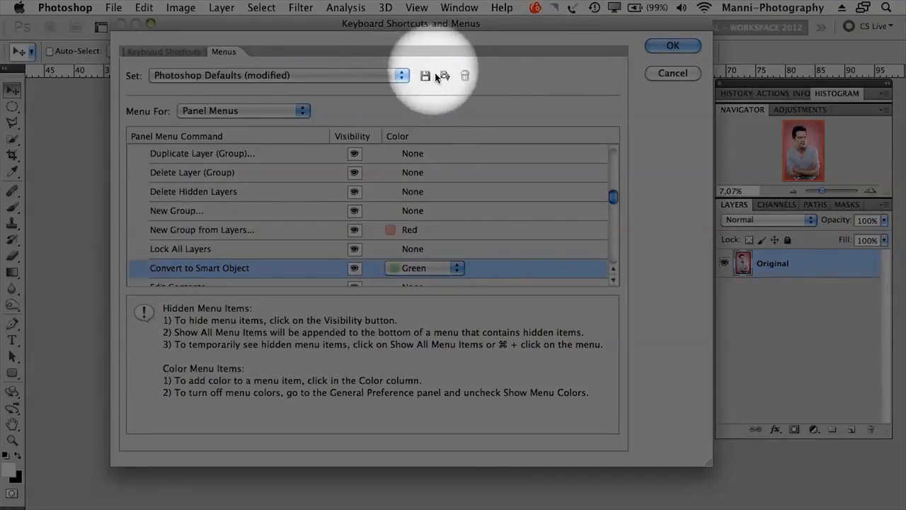
click(445, 77)
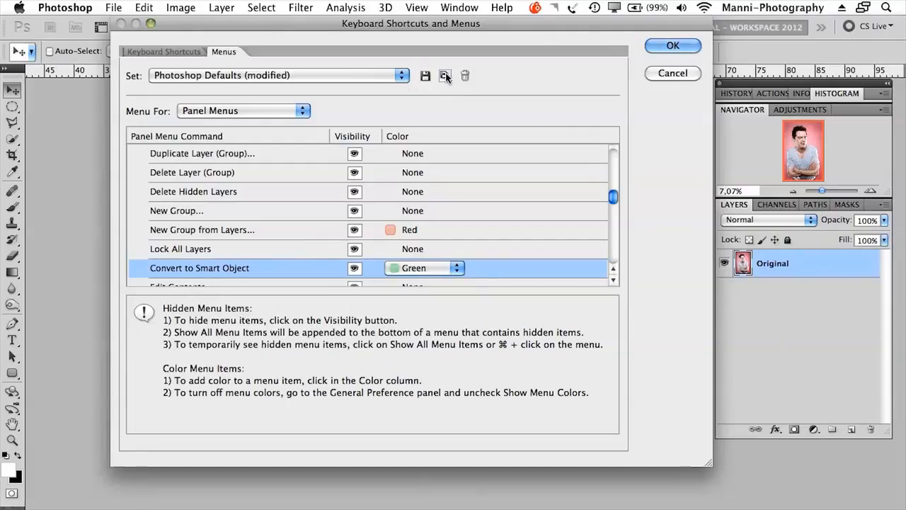
click(672, 47)
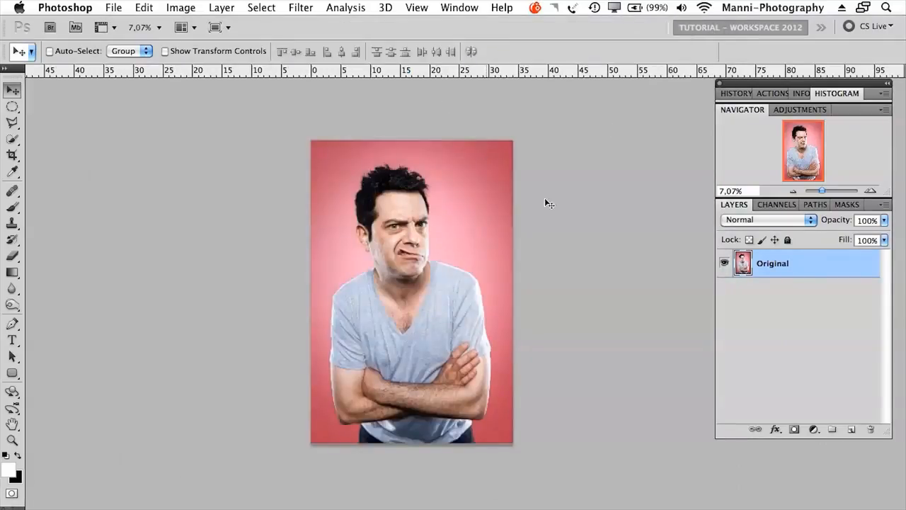
Check the Layers panel menu for the colors of New Layer and Convert to Smart Object
click(885, 206)
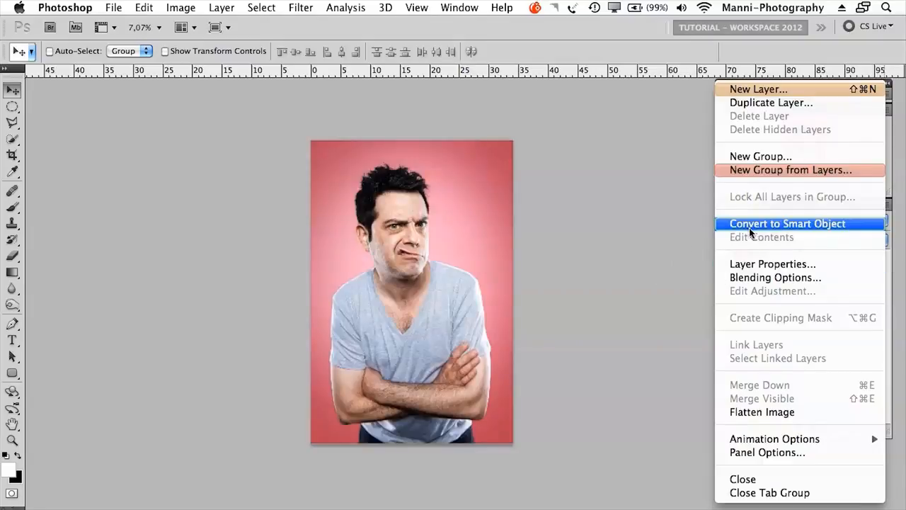
click(713, 225)
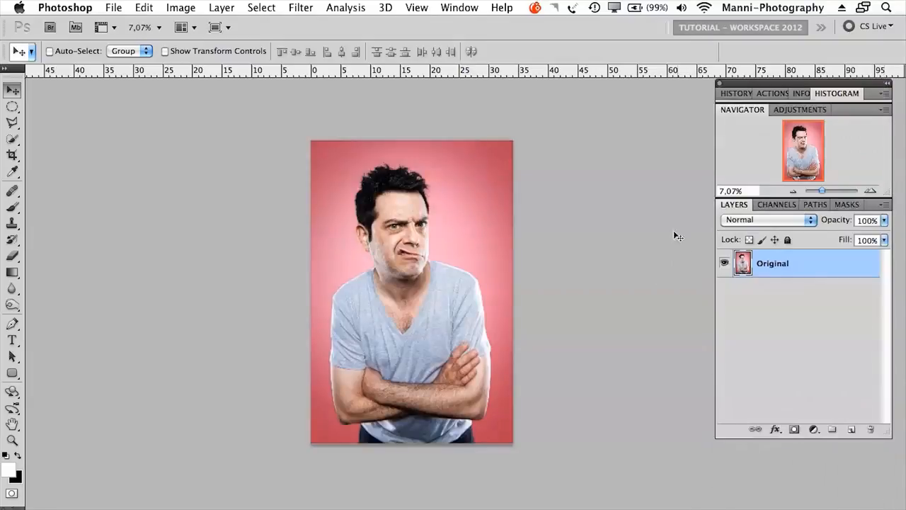
Move the floating panel group over the photo and place it back beside the image
drag(807, 96, 420, 114)
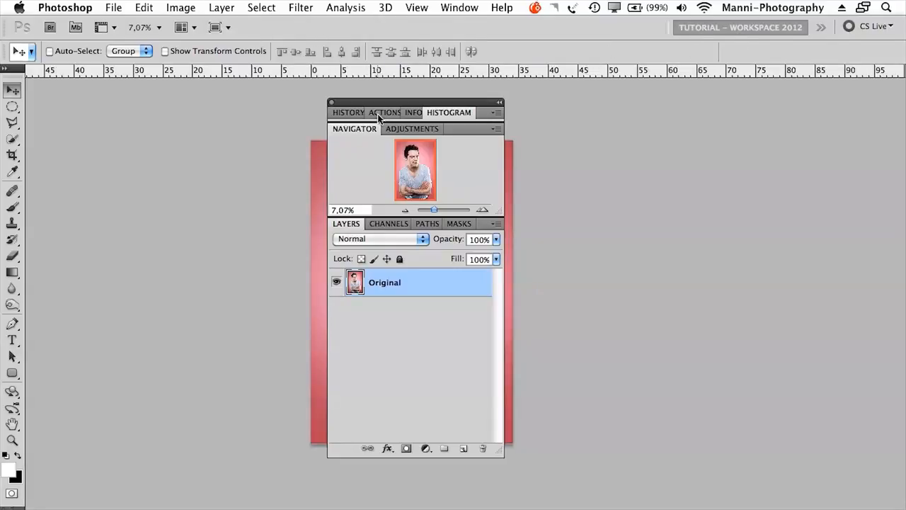
drag(722, 122, 778, 80)
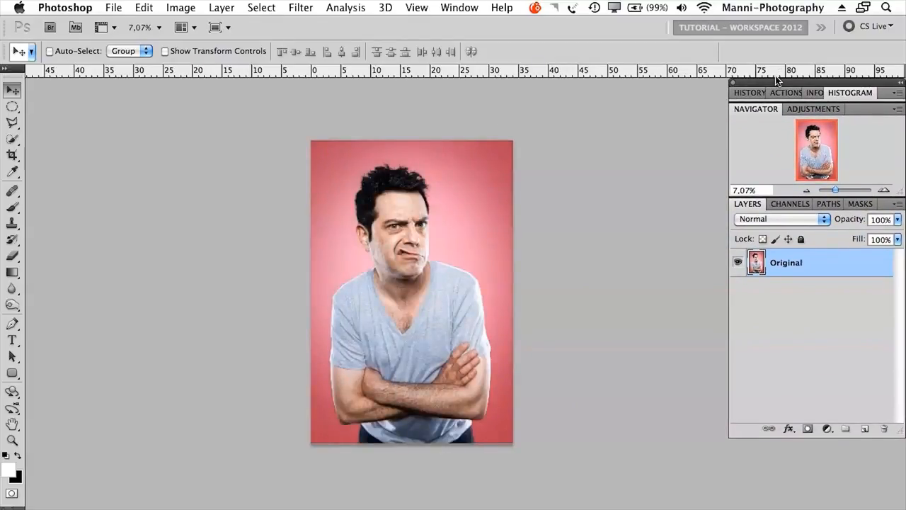